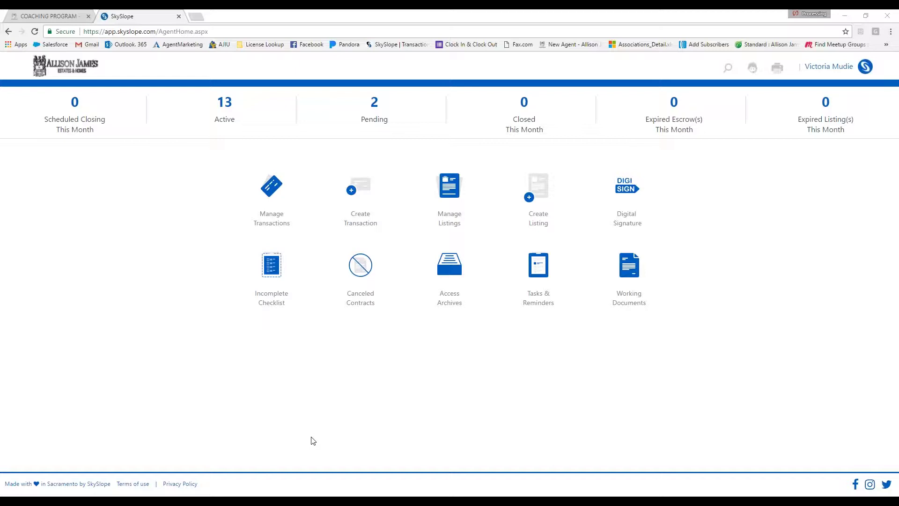
# Start a new listing and close the Search for Address pop-up, leaving the form blank
pyautogui.click(537, 201)
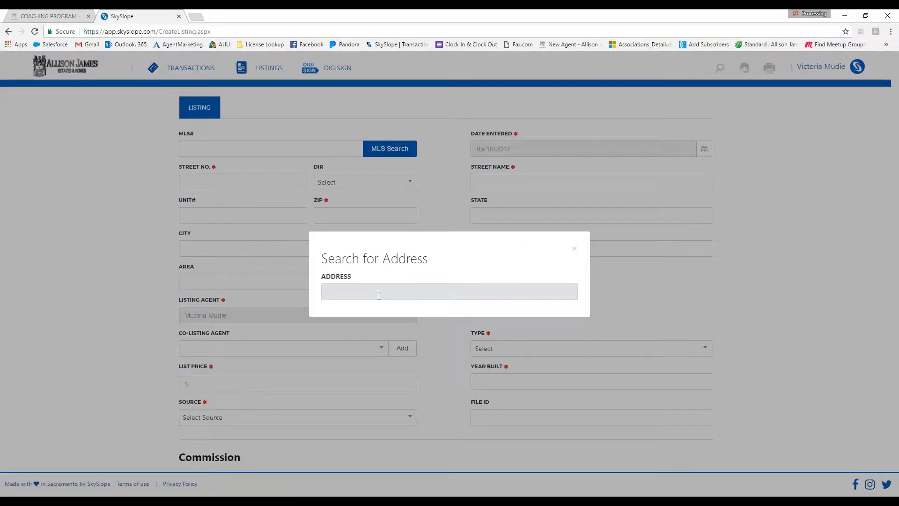
pyautogui.click(574, 249)
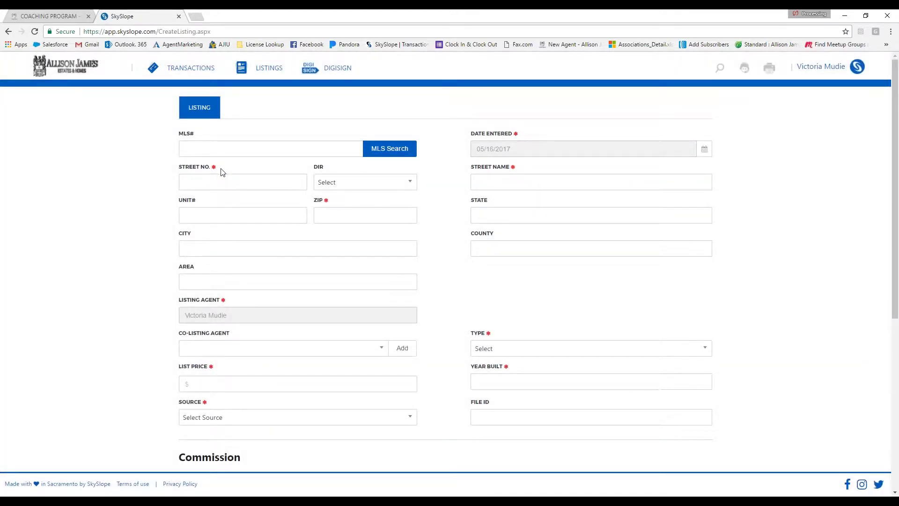
pyautogui.moveTo(222, 172); pyautogui.dragTo(165, 171)
pyautogui.click(164, 170)
# From home, go to page two of Manage Listings and open the 1234 Sunbelt Way listing
pyautogui.click(77, 65)
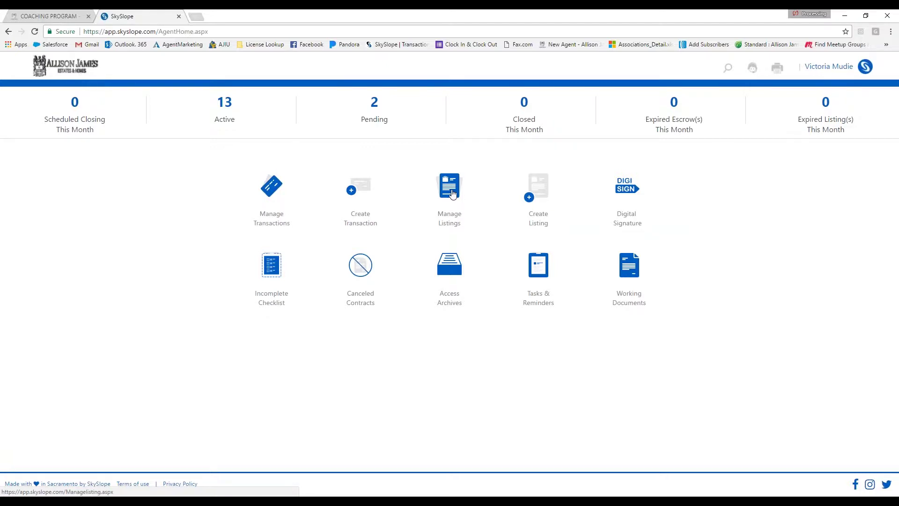
pyautogui.click(452, 194)
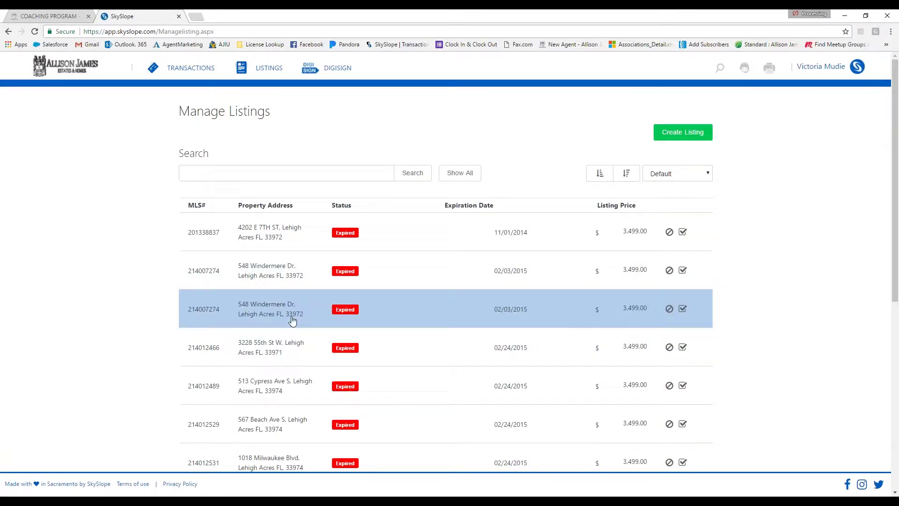
pyautogui.scroll(-4, 342, 243)
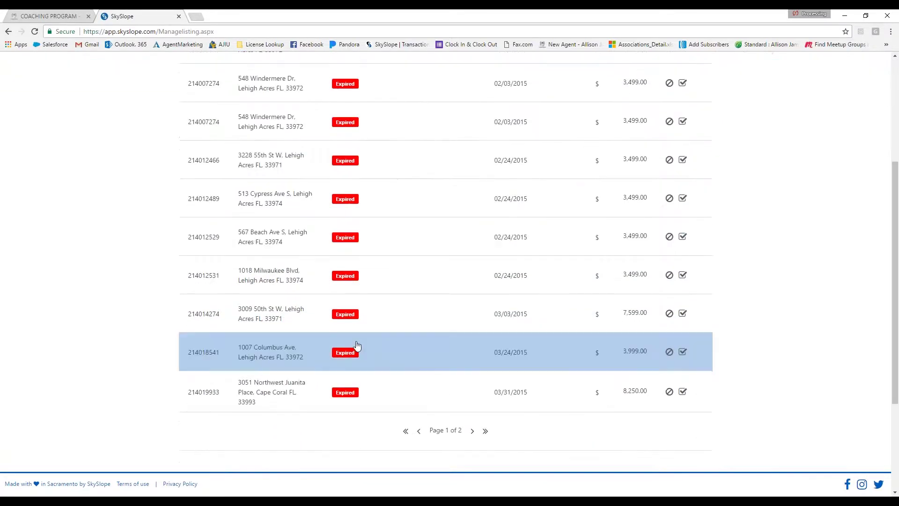
pyautogui.scroll(4, 357, 252)
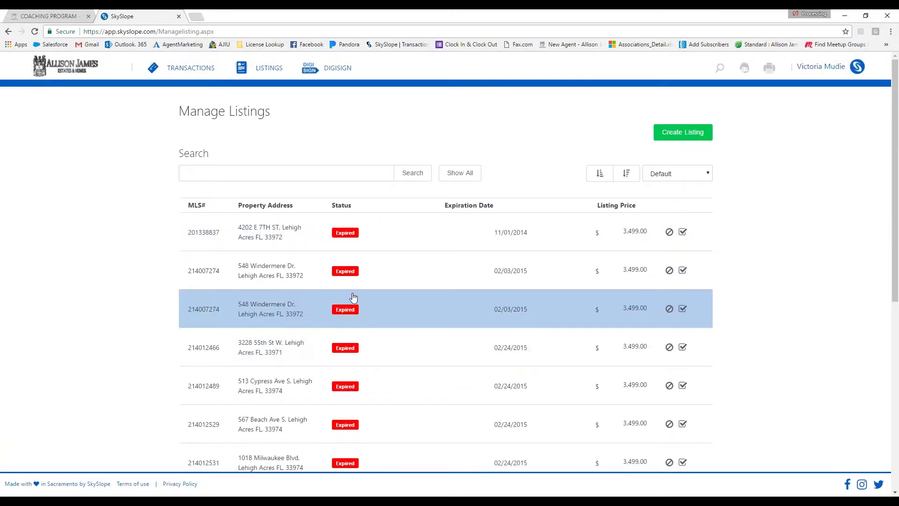
pyautogui.scroll(-8, 337, 356)
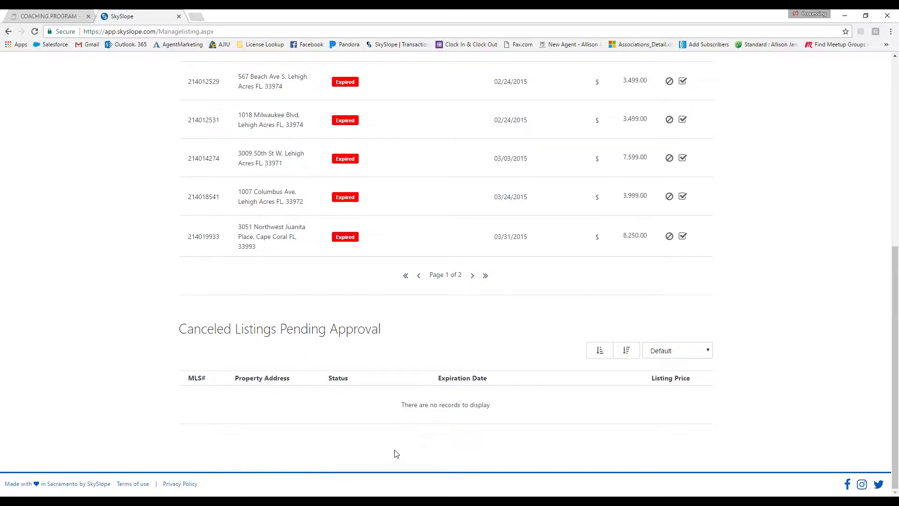
pyautogui.scroll(3, 408, 450)
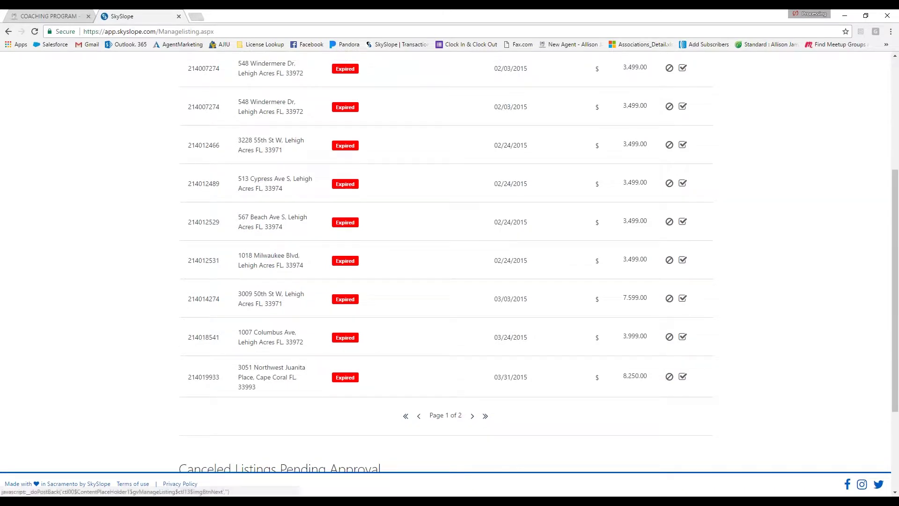
pyautogui.click(472, 407)
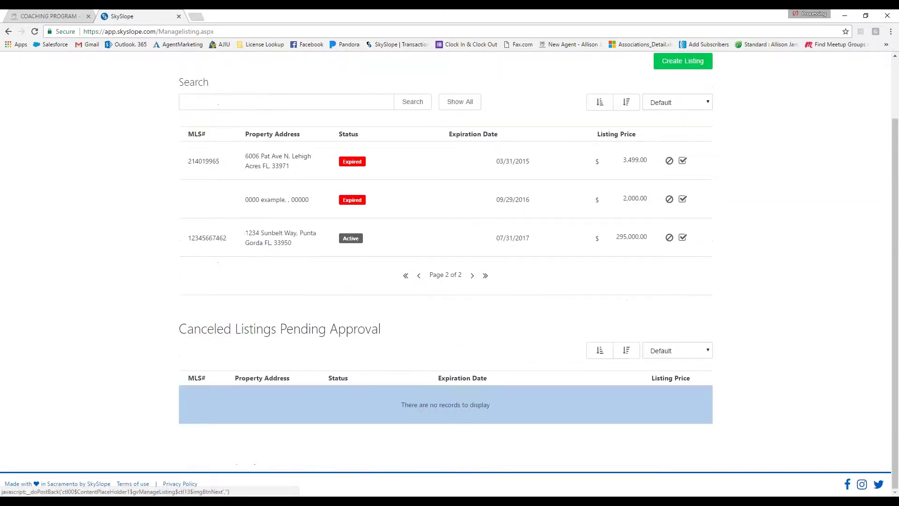
pyautogui.click(282, 238)
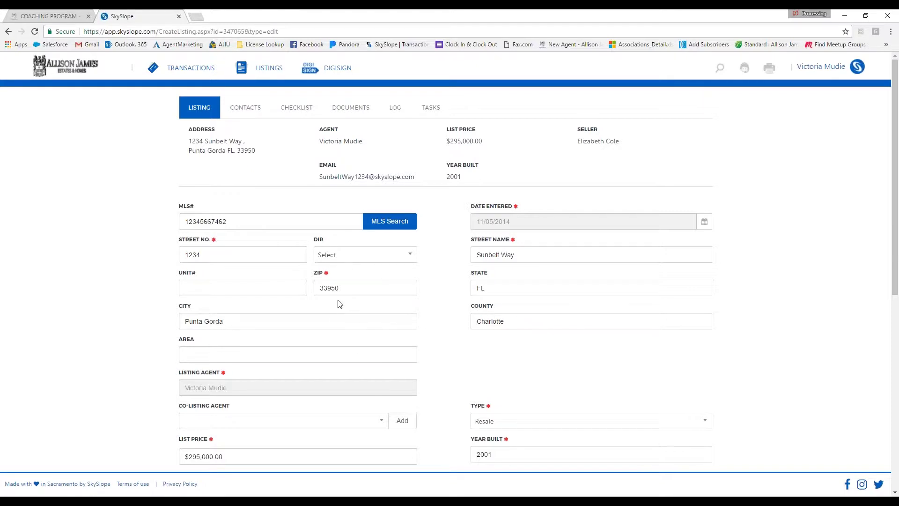
# Review the Seller/Landlord contact fields for 1234 Sunbelt Way and submit them
pyautogui.scroll(-8, 340, 303)
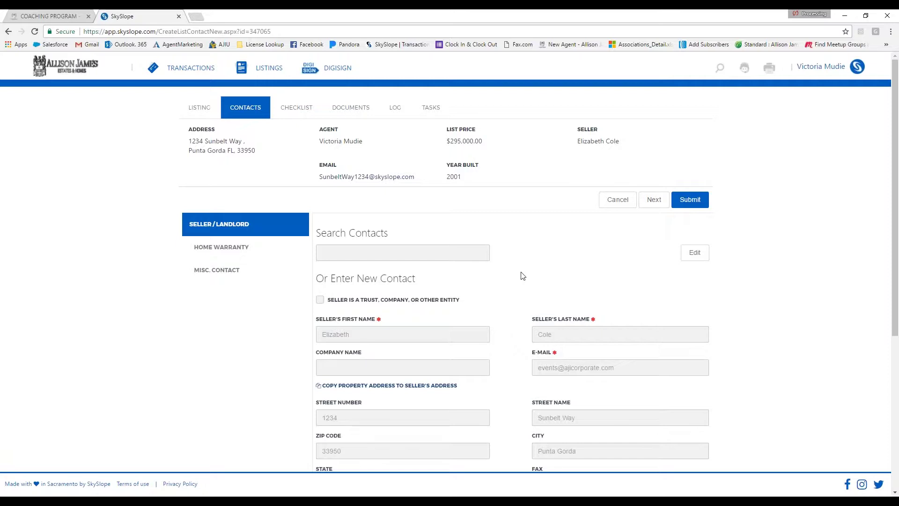
pyautogui.scroll(-2, 487, 275)
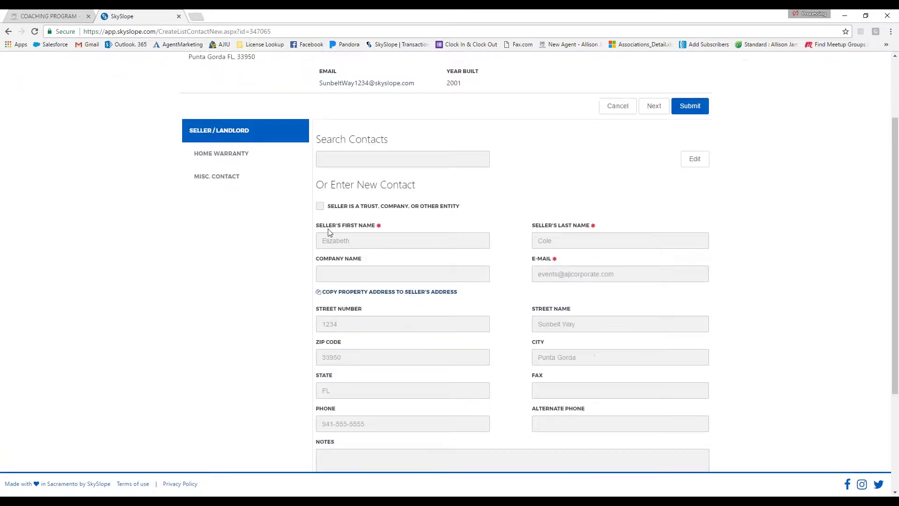
pyautogui.moveTo(326, 229); pyautogui.dragTo(356, 241)
pyautogui.click(530, 215)
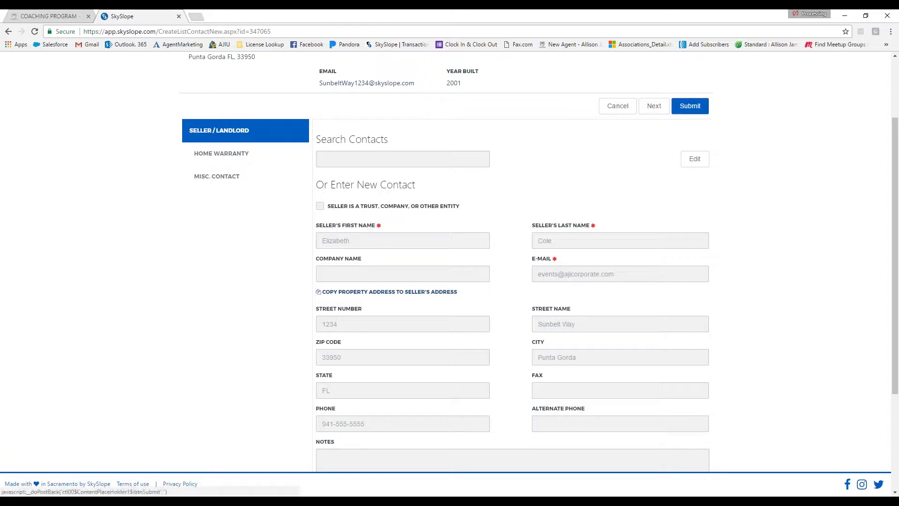
pyautogui.click(690, 106)
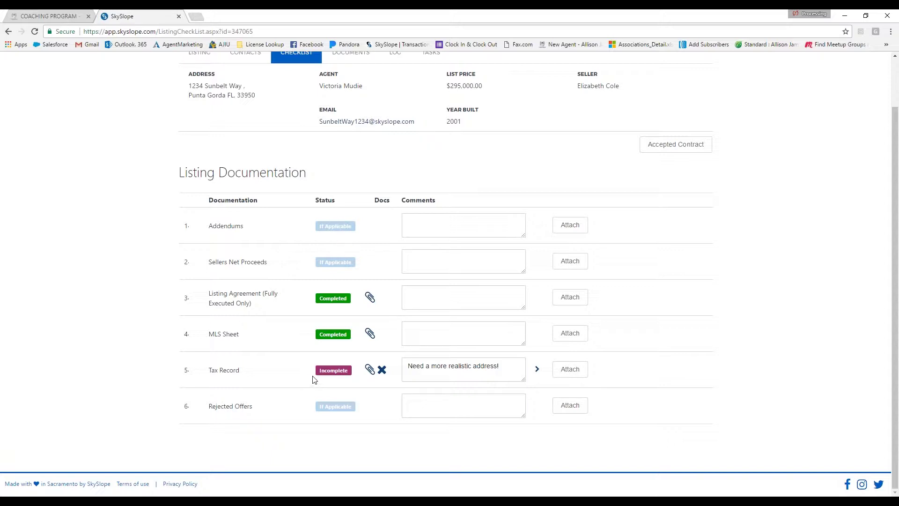
# Check each checklist item's status and comments, noting Tax Record is Incomplete
pyautogui.moveTo(312, 380); pyautogui.dragTo(354, 379)
pyautogui.click(354, 381)
pyautogui.scroll(2, 405, 296)
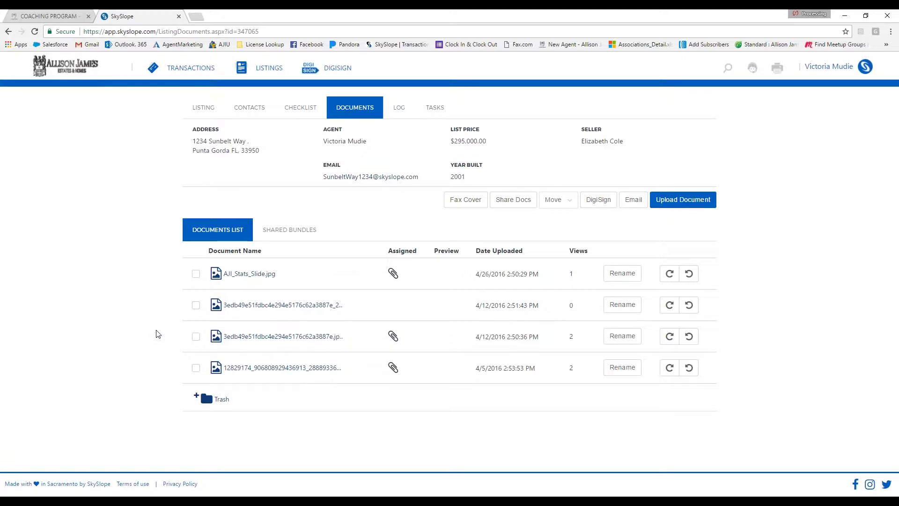
# Assign the already uploaded .jpg to the Rejected Offers checklist item, putting it In Review
pyautogui.click(300, 107)
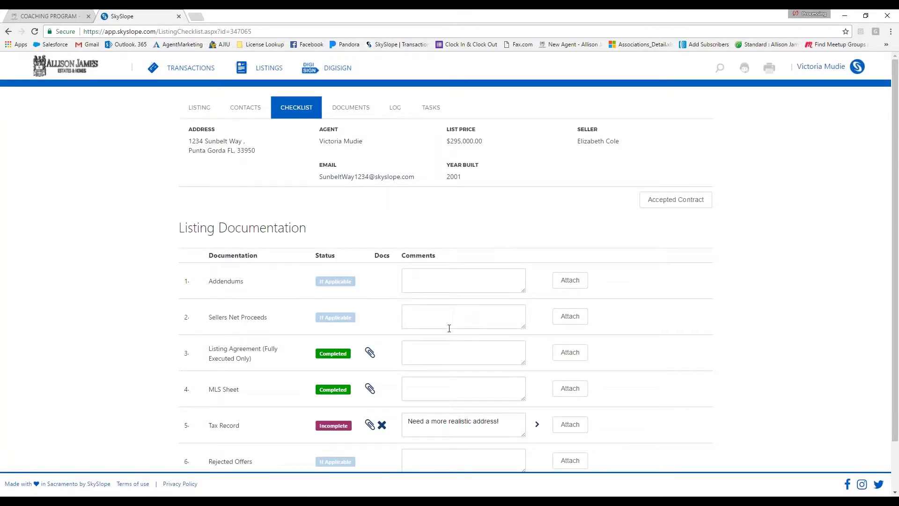
pyautogui.scroll(-1, 447, 327)
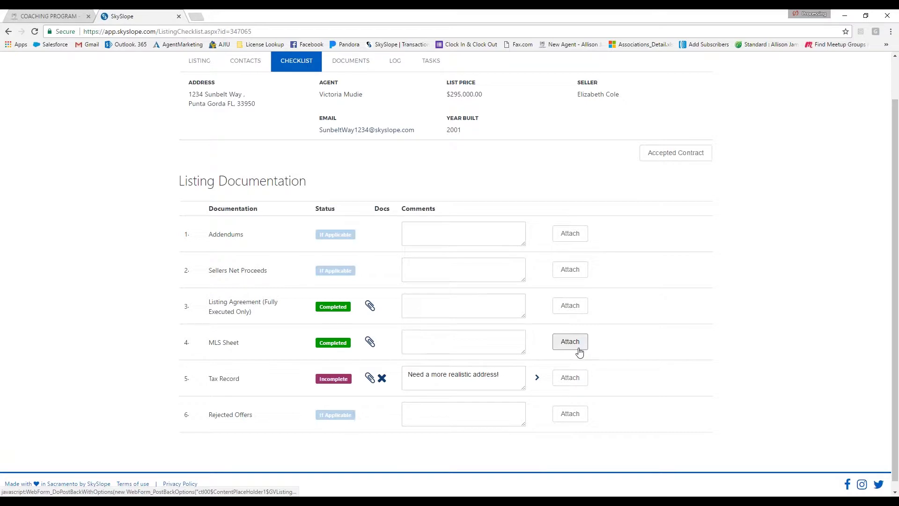
pyautogui.click(570, 415)
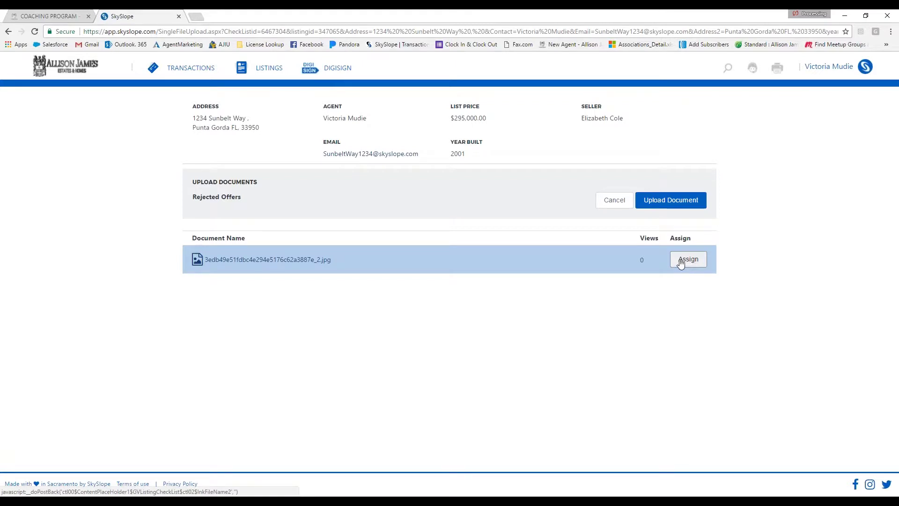
pyautogui.click(684, 262)
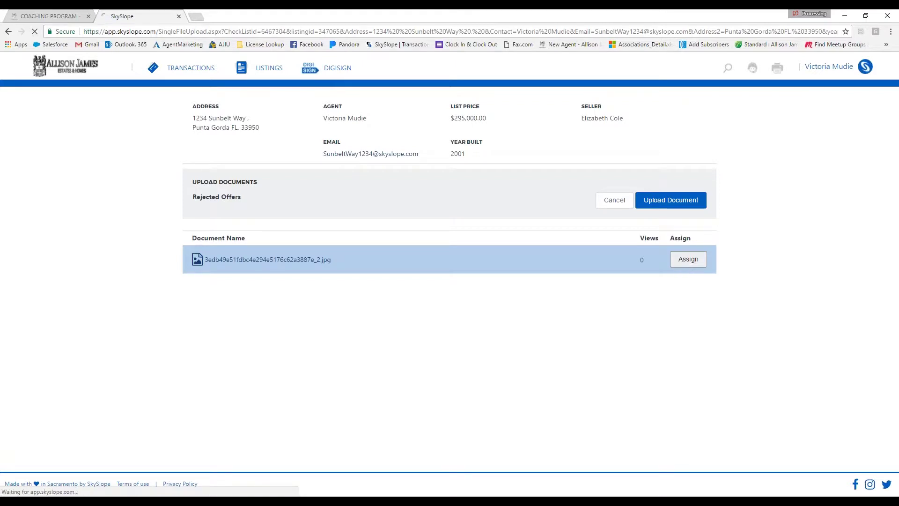
pyautogui.scroll(-1, 333, 421)
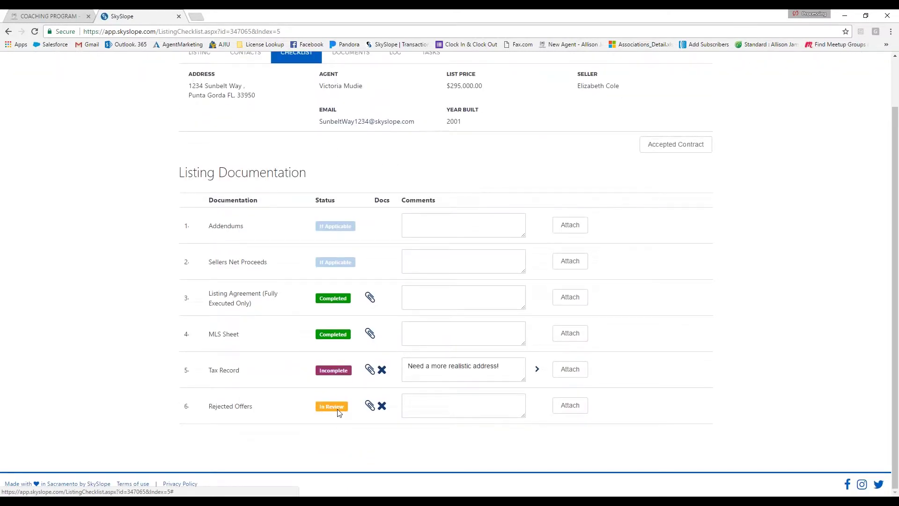
pyautogui.click(572, 224)
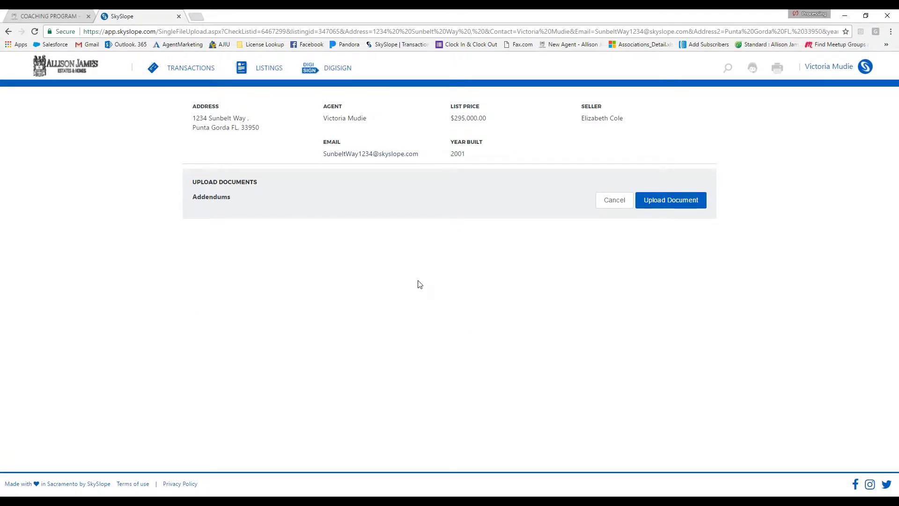
pyautogui.click(676, 207)
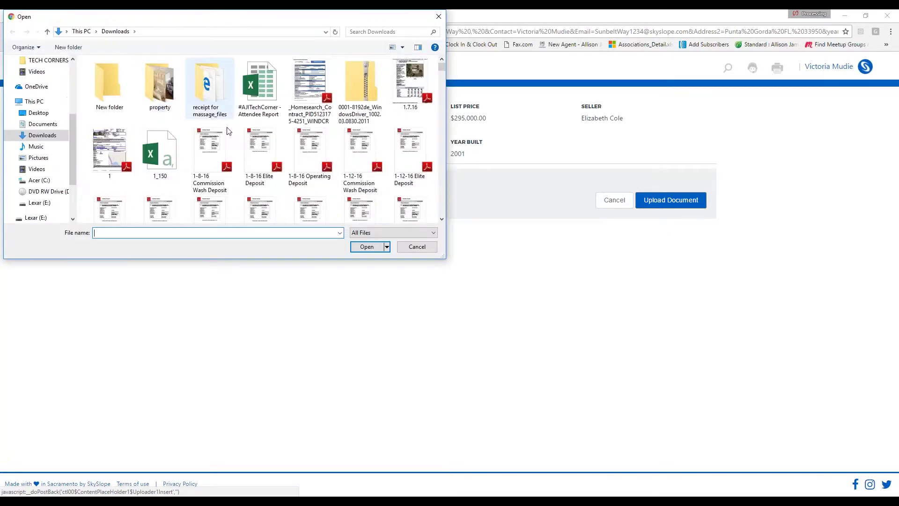
pyautogui.scroll(-1, 237, 136)
pyautogui.scroll(-12, 238, 141)
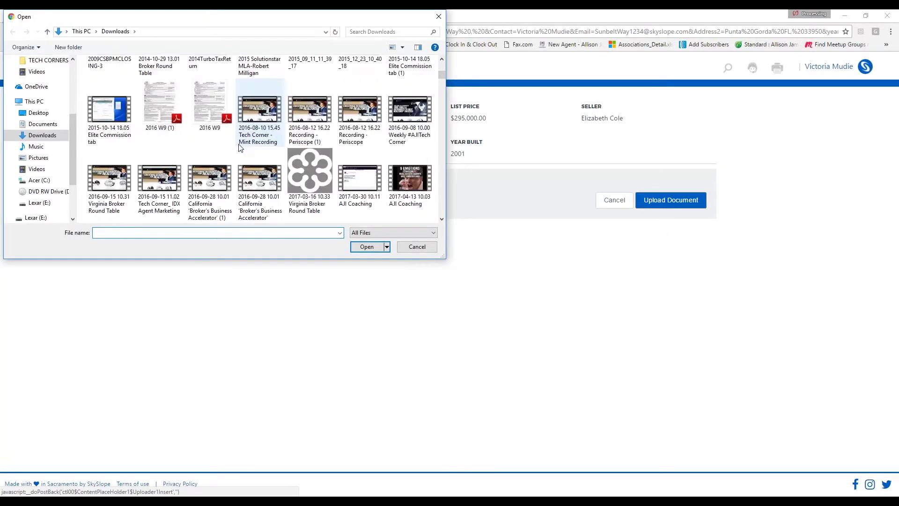
pyautogui.scroll(-1, 239, 147)
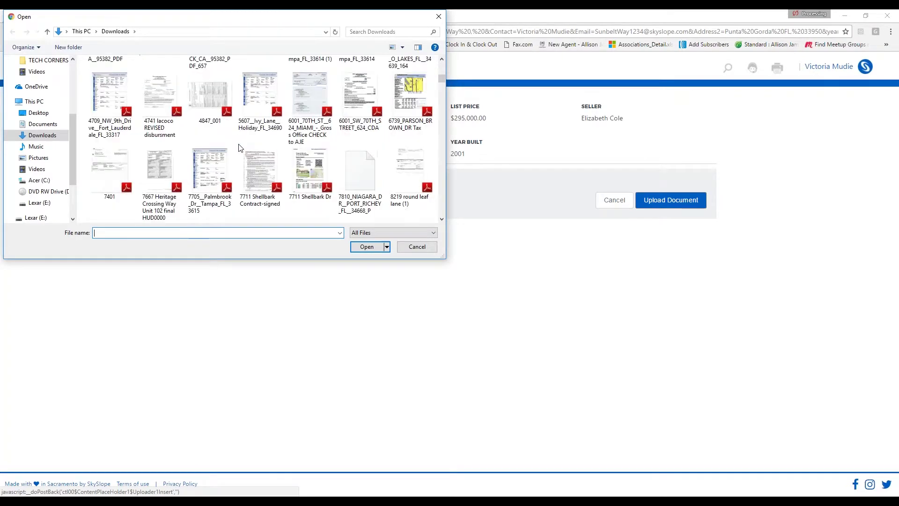
pyautogui.click(209, 171)
pyautogui.click(367, 247)
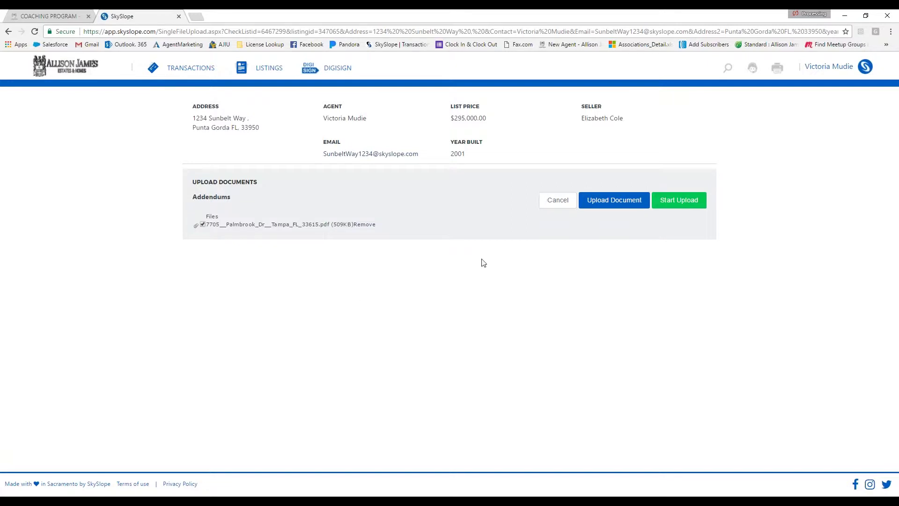
pyautogui.click(690, 202)
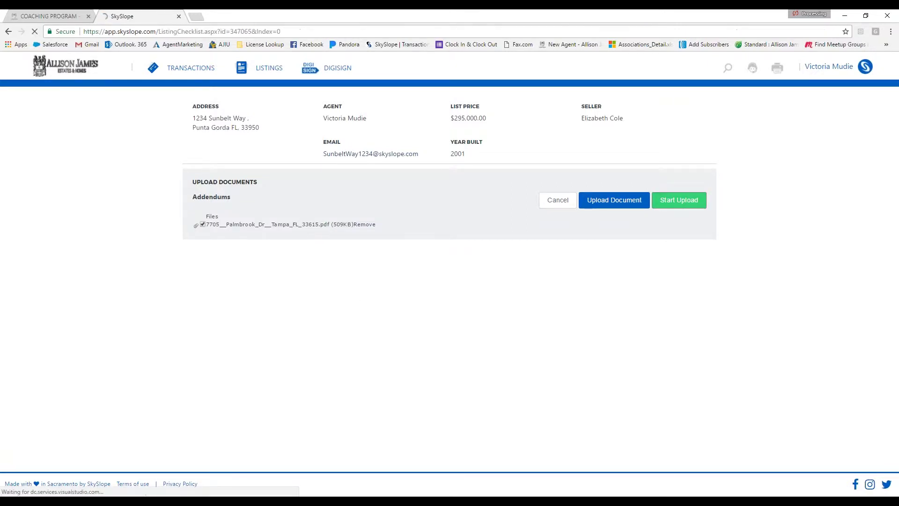
pyautogui.scroll(-1, 343, 224)
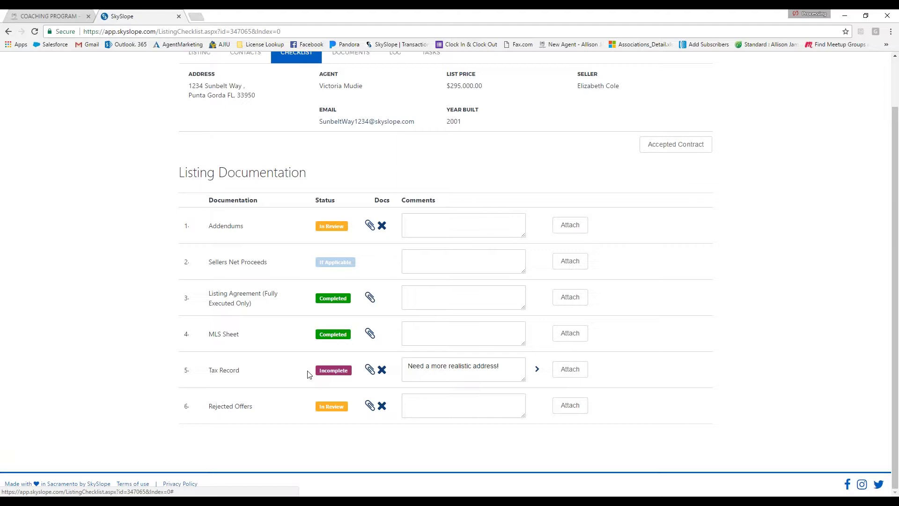
pyautogui.scroll(2, 389, 331)
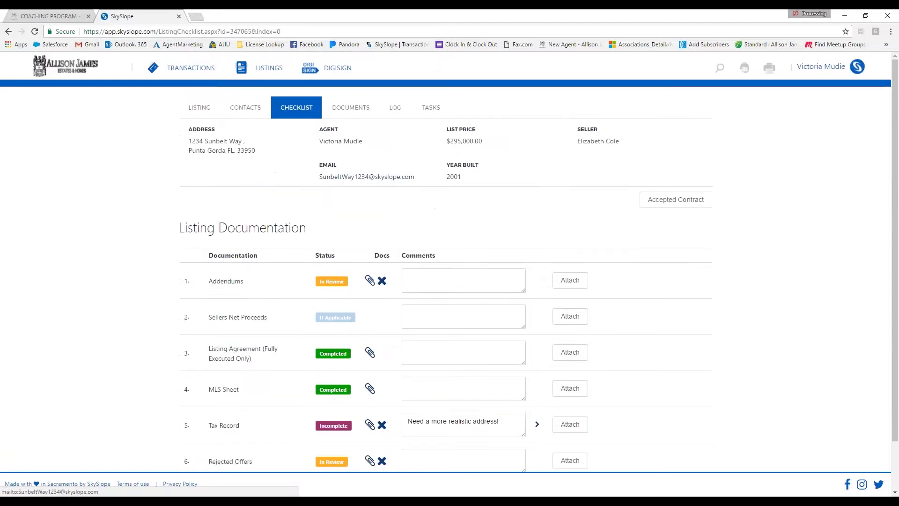
# View the Documents list, now five files with the Tampa property PDF at the top
pyautogui.click(357, 109)
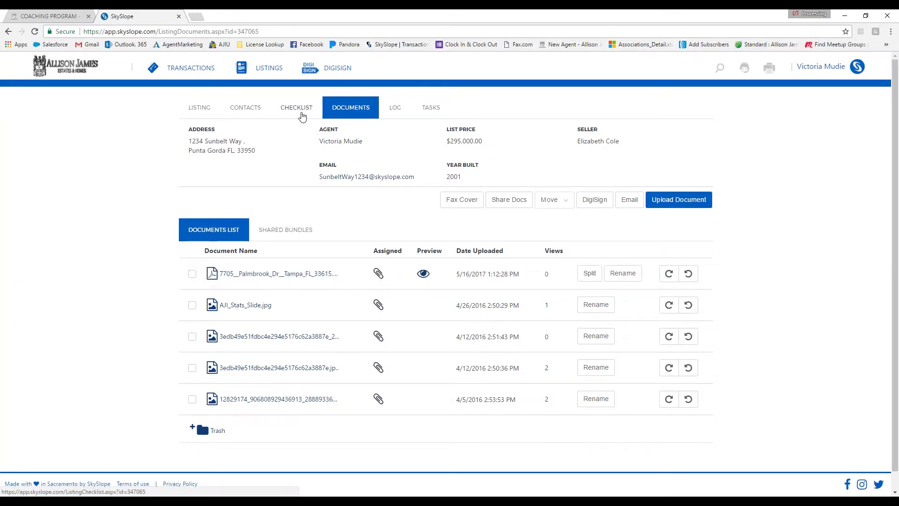
# Remove the attached documents from Addendums and Rejected Offers, leaving both If Applicable
pyautogui.click(302, 116)
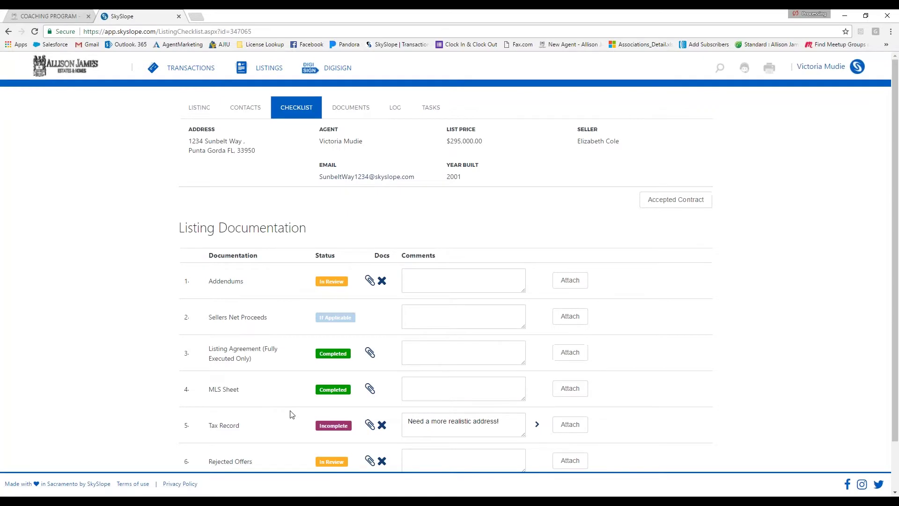
pyautogui.scroll(-2, 249, 355)
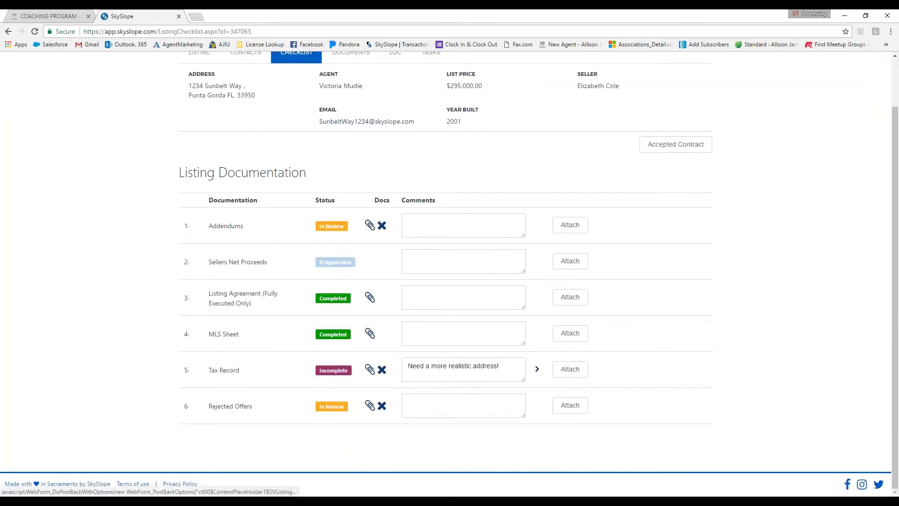
pyautogui.click(382, 227)
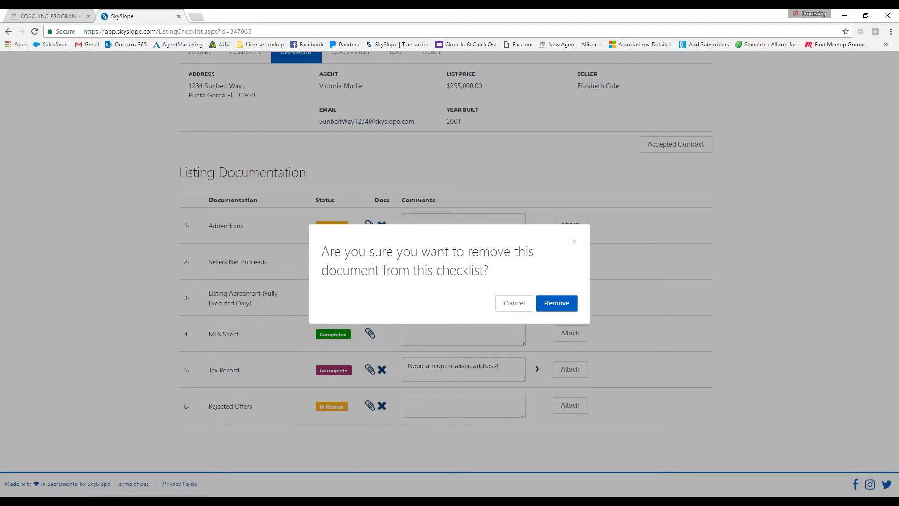
pyautogui.click(556, 376)
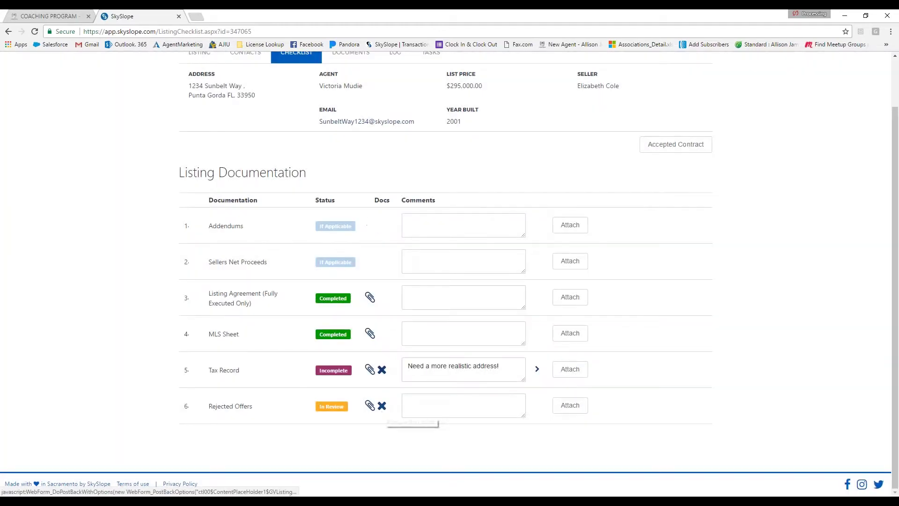
pyautogui.click(382, 405)
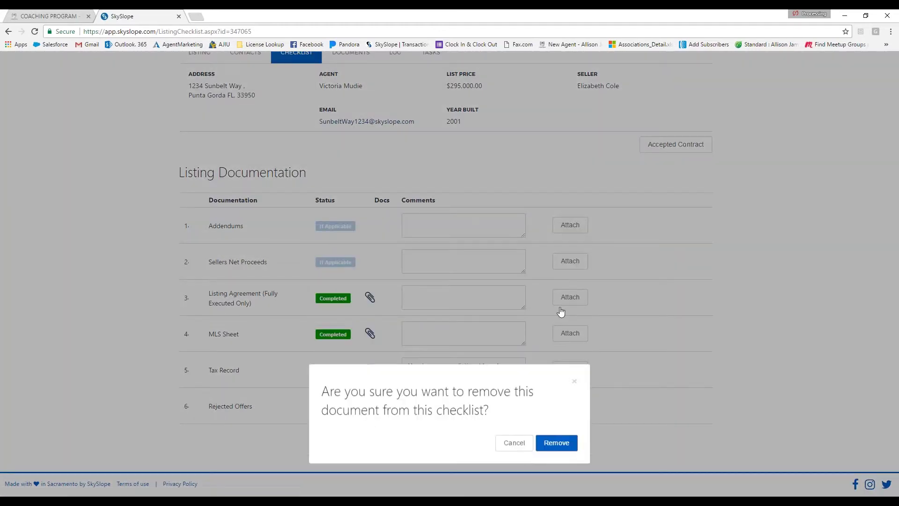
pyautogui.press('Escape')
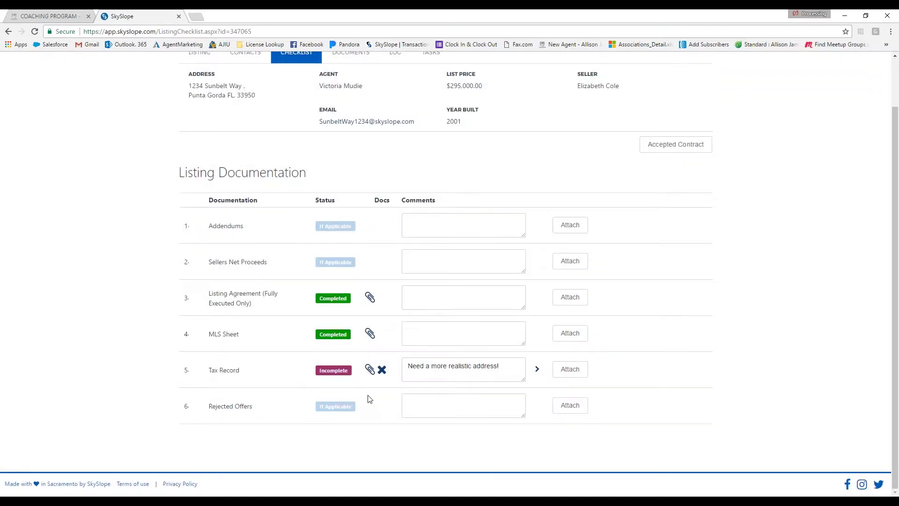
pyautogui.scroll(2, 367, 393)
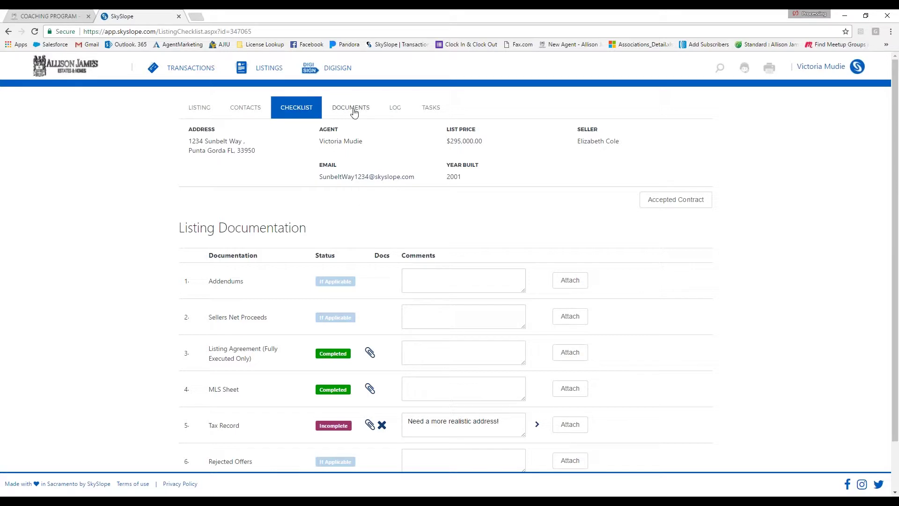
pyautogui.click(395, 111)
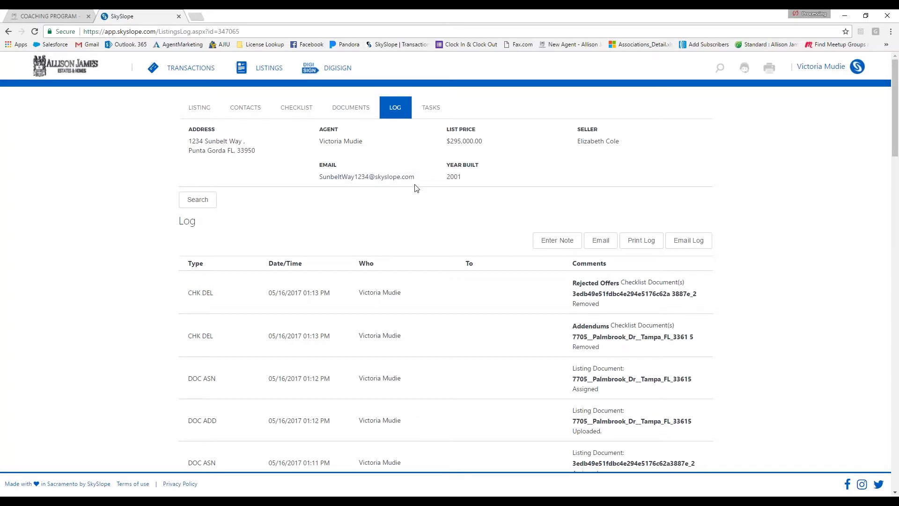
# Review the Log entries showing both 01:13 PM checklist document deletions
pyautogui.moveTo(415, 177); pyautogui.dragTo(319, 175)
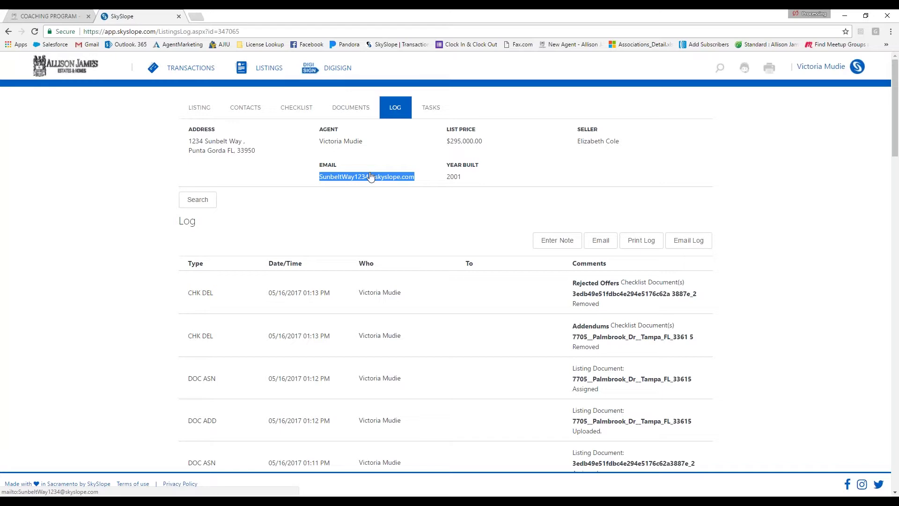
pyautogui.scroll(-7, 421, 280)
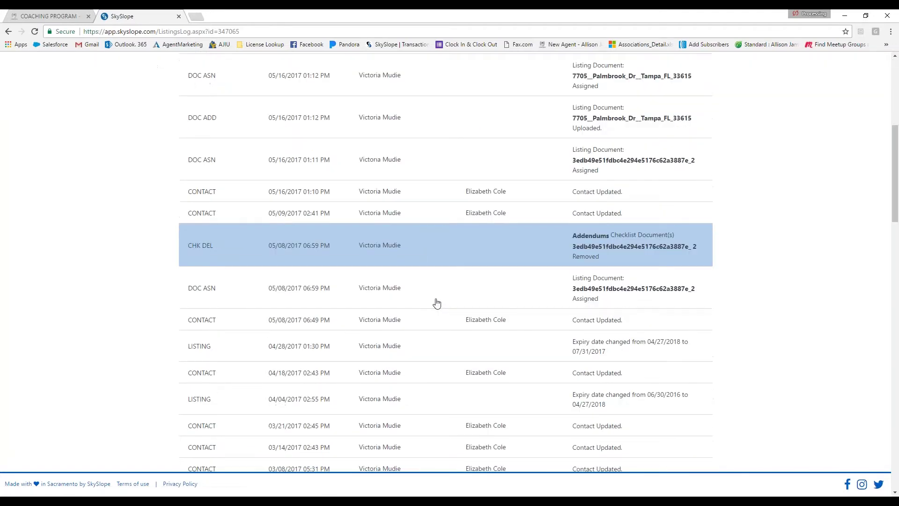
pyautogui.scroll(7, 431, 354)
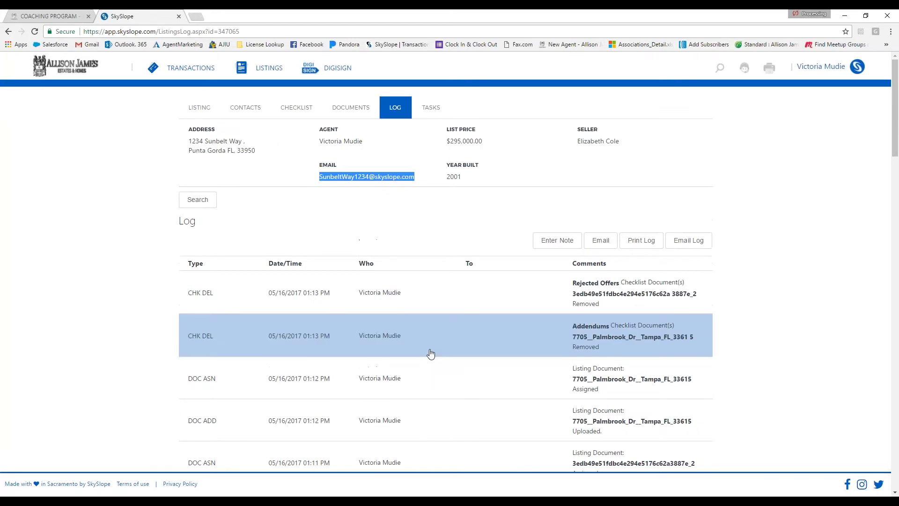
pyautogui.click(393, 211)
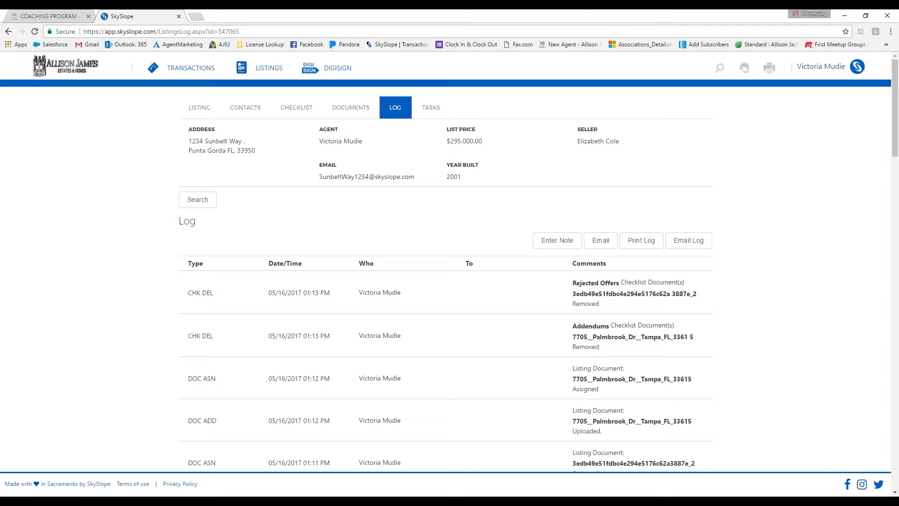
pyautogui.click(430, 109)
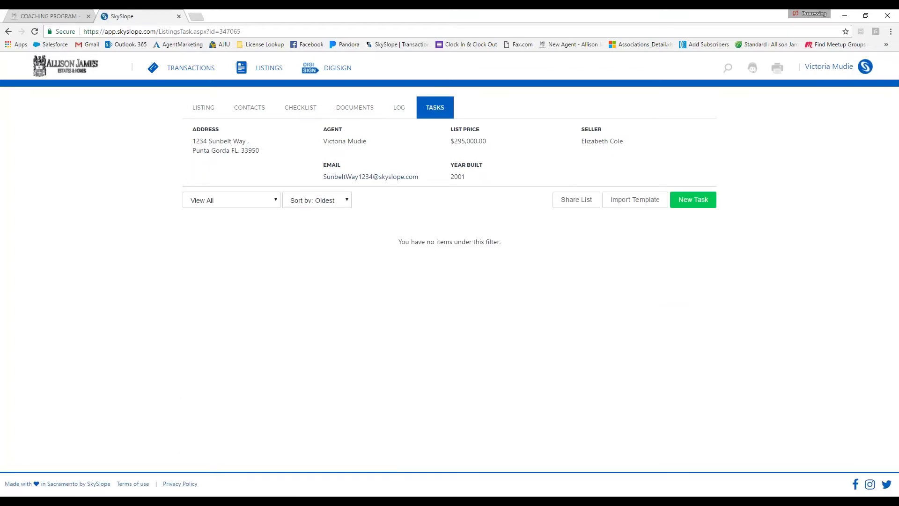
# Look over the documentation checklist again, then return to the agent home dashboard
pyautogui.click(299, 110)
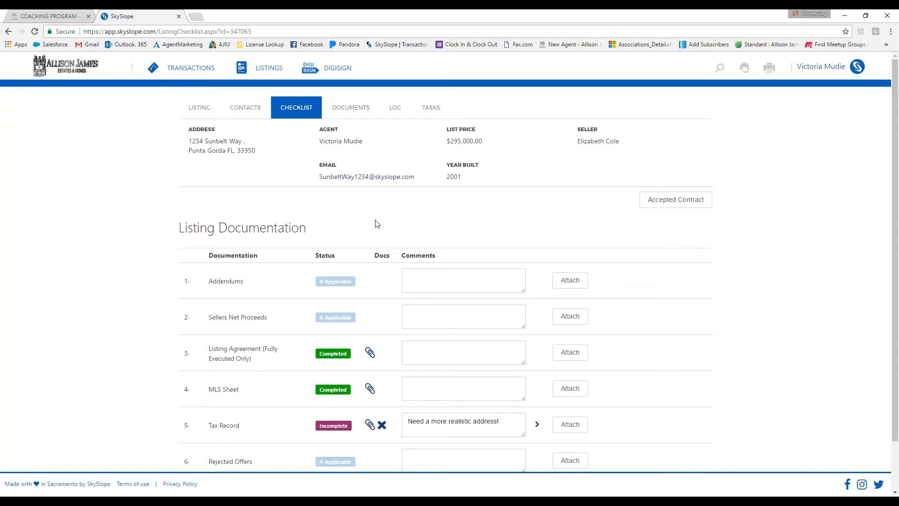
pyautogui.scroll(-2, 355, 280)
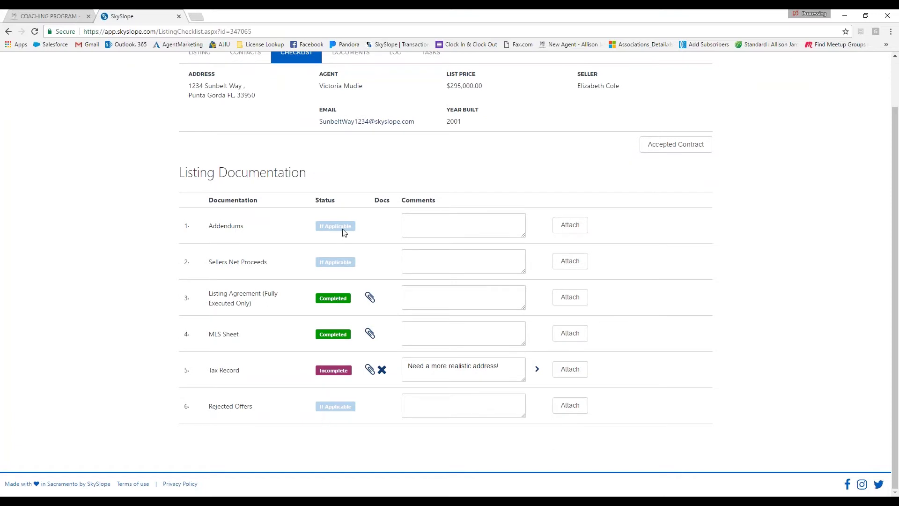
pyautogui.scroll(2, 346, 236)
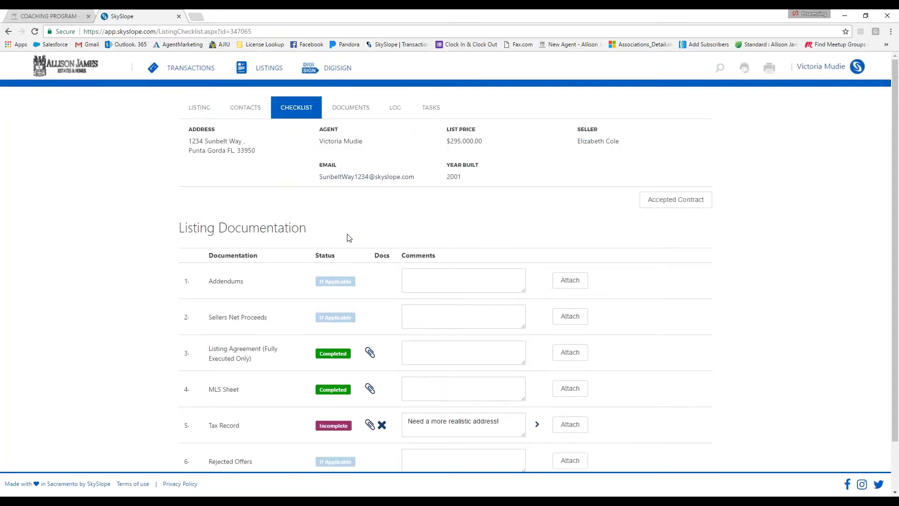
pyautogui.click(66, 68)
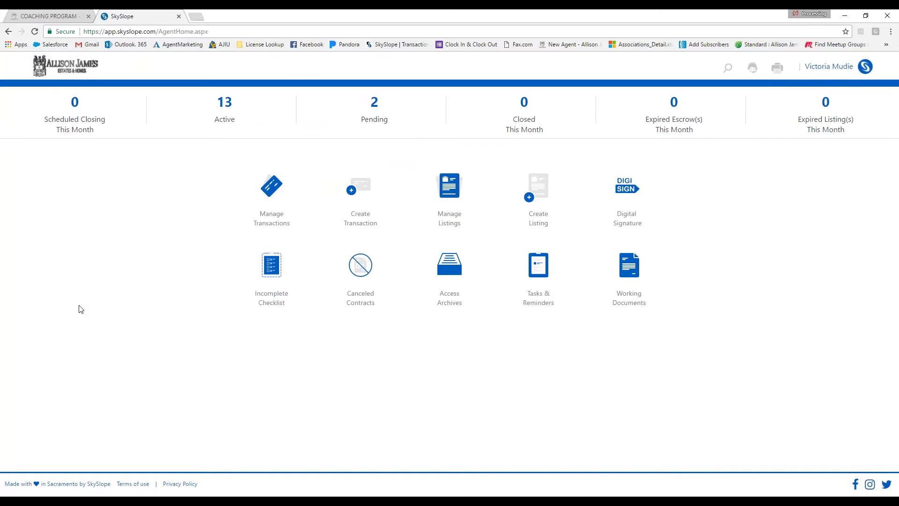
pyautogui.click(358, 191)
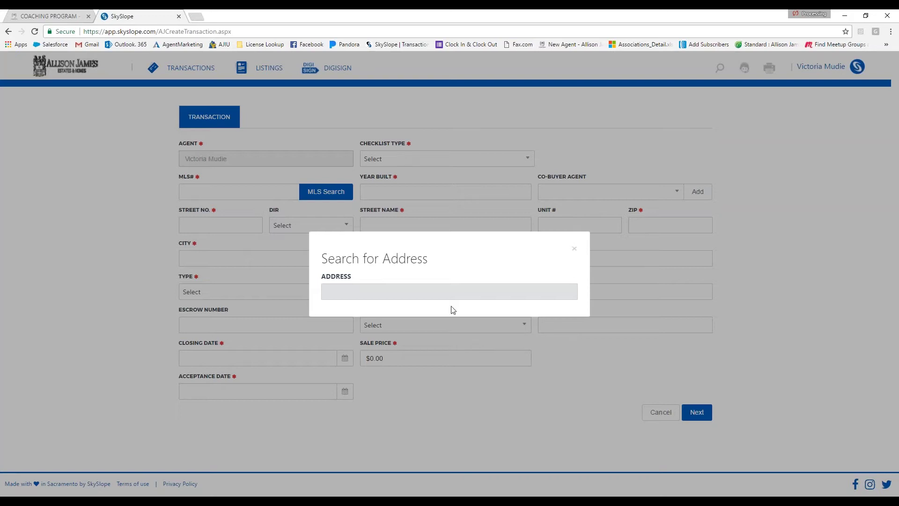
pyautogui.click(446, 393)
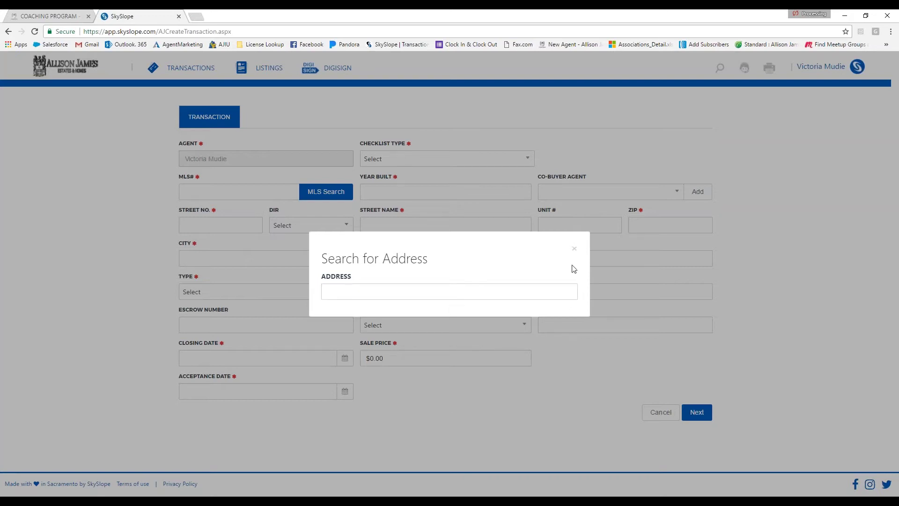
pyautogui.click(574, 249)
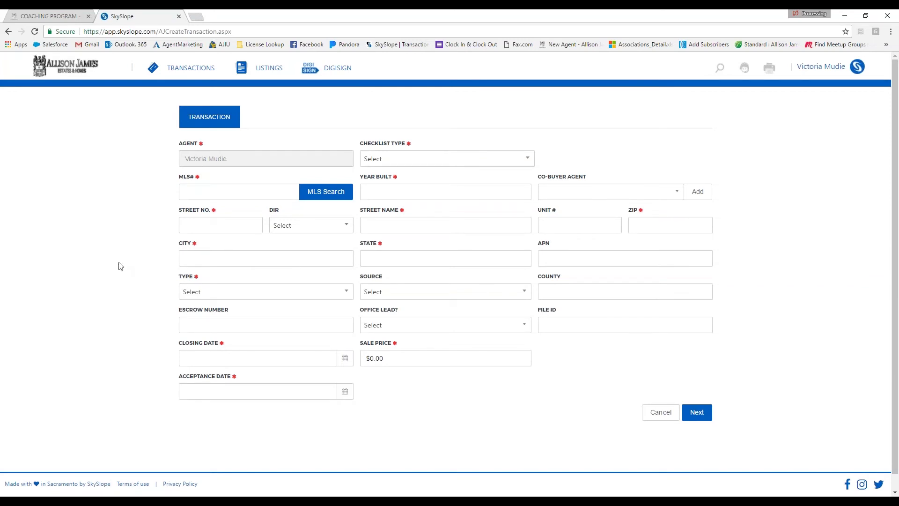
pyautogui.click(79, 73)
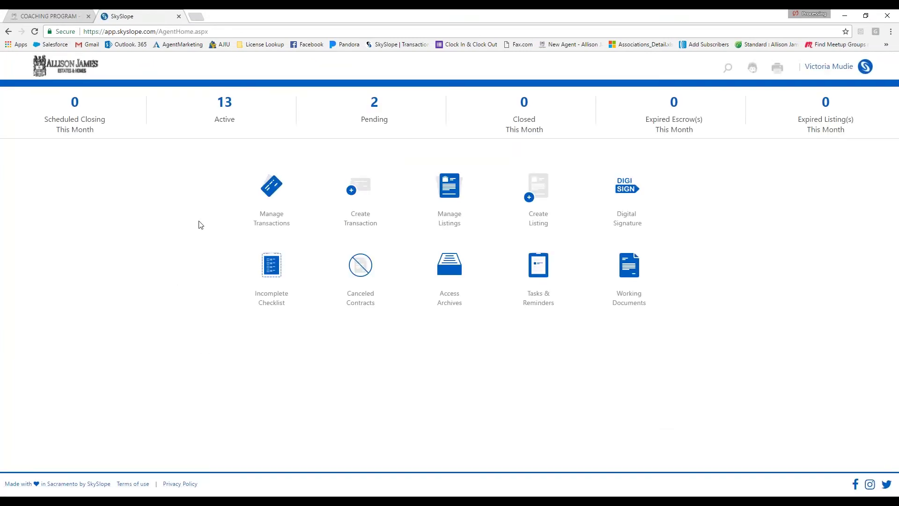
# From Manage Transactions, open the pending 1234 Example St. transaction
pyautogui.click(279, 191)
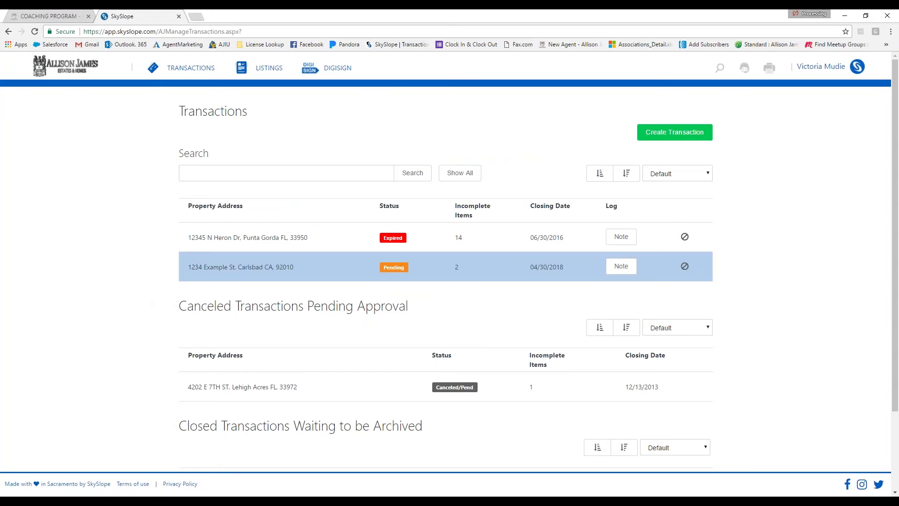
pyautogui.click(230, 268)
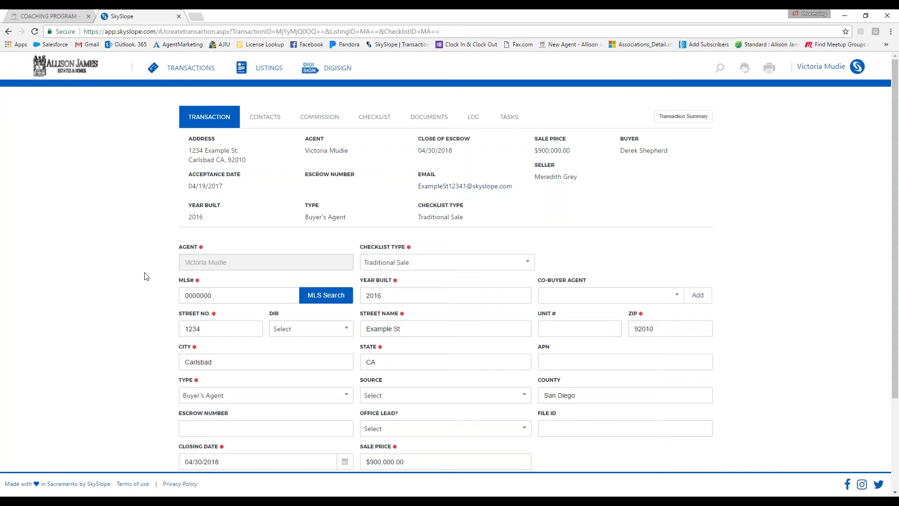
pyautogui.scroll(-1, 146, 275)
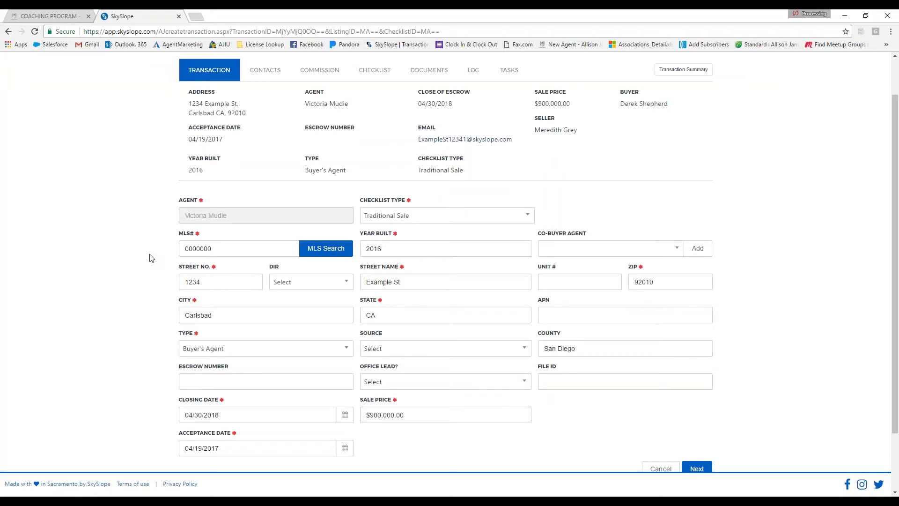
# Keep Traditional Sale as the checklist type and review the $900,000.00 sale details
pyautogui.click(462, 216)
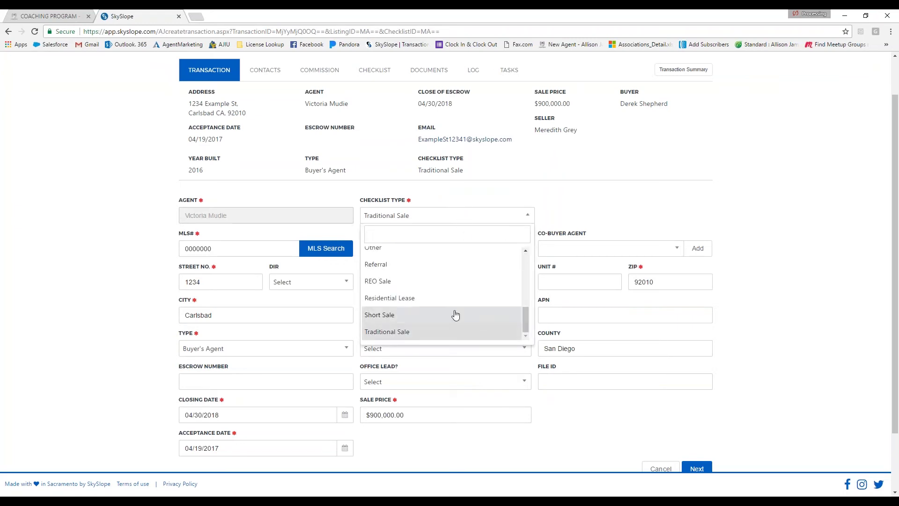
pyautogui.scroll(5, 456, 316)
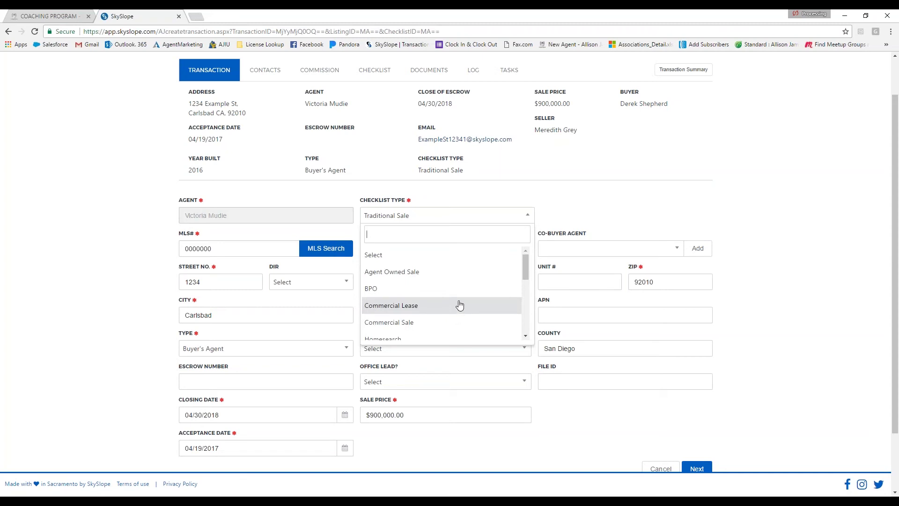
pyautogui.scroll(-5, 459, 305)
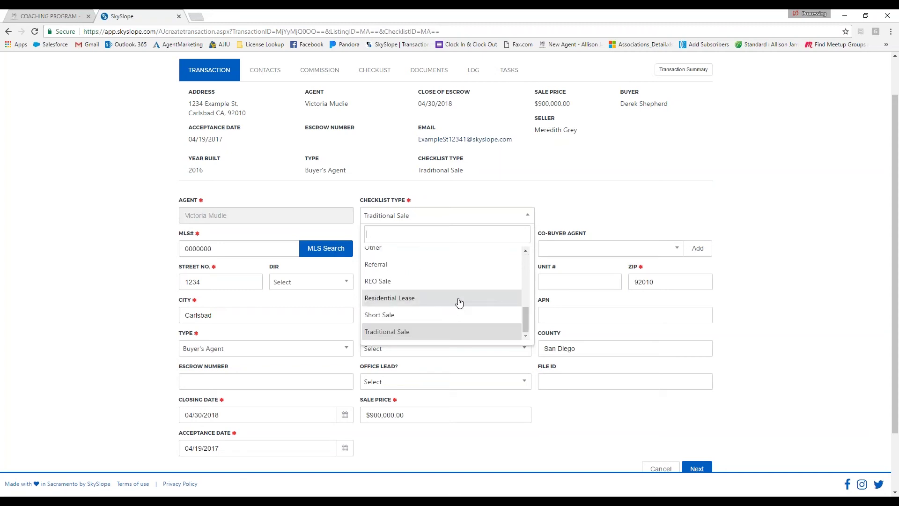
pyautogui.click(402, 333)
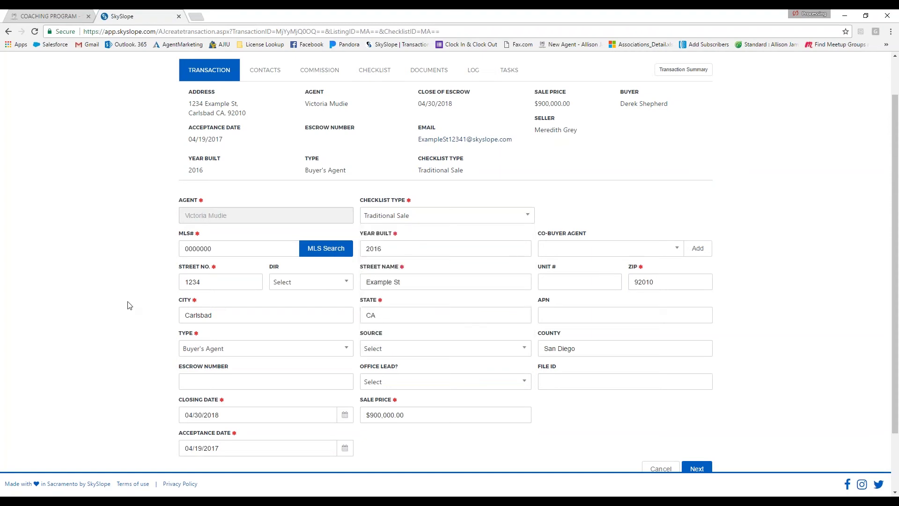
pyautogui.scroll(-2, 129, 305)
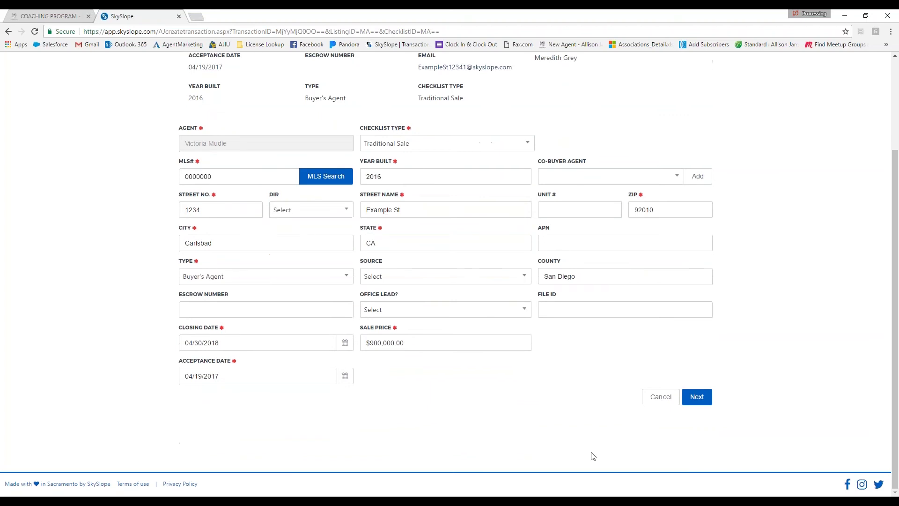
# Advance to the Contacts tab and expand the Purchaser / Tenant contact details
pyautogui.click(697, 398)
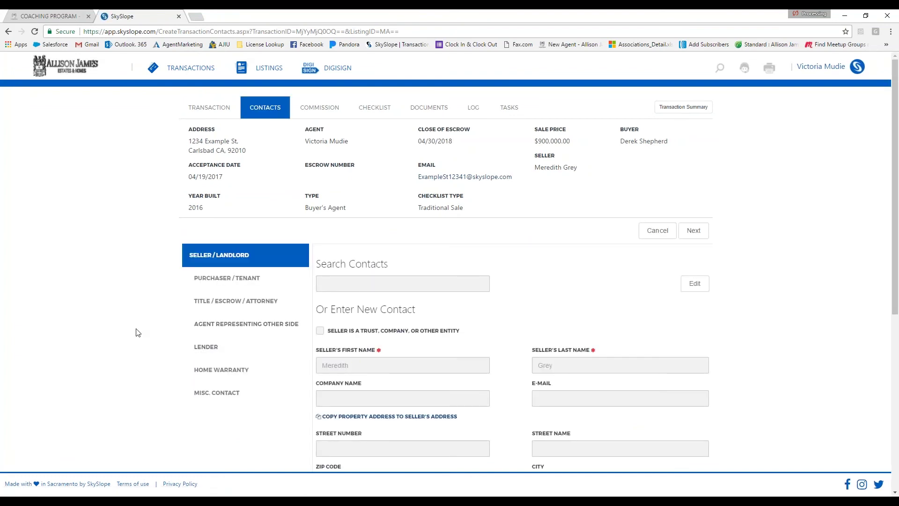
pyautogui.scroll(-1, 153, 325)
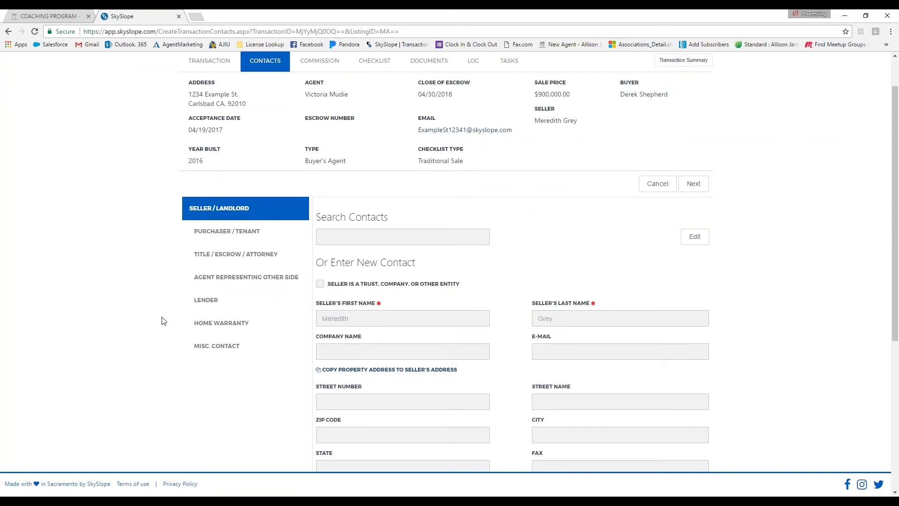
pyautogui.scroll(-1, 170, 318)
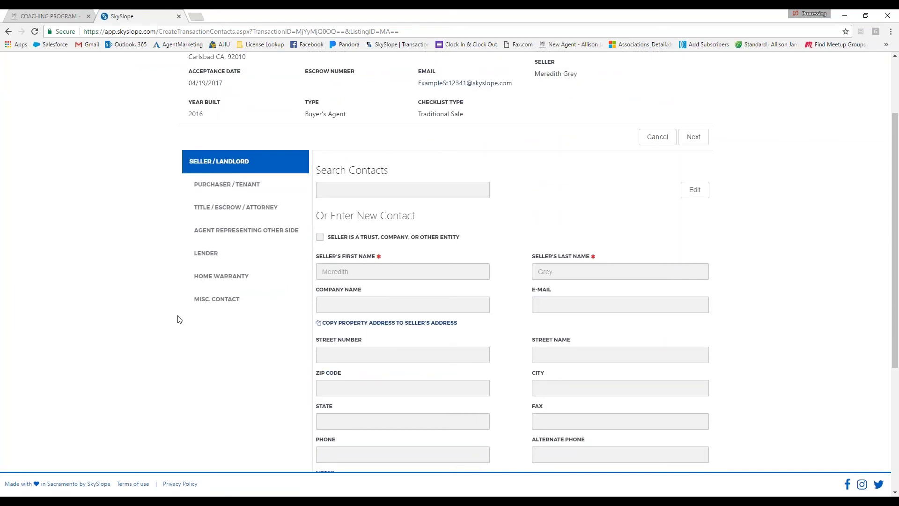
pyautogui.scroll(-5, 451, 296)
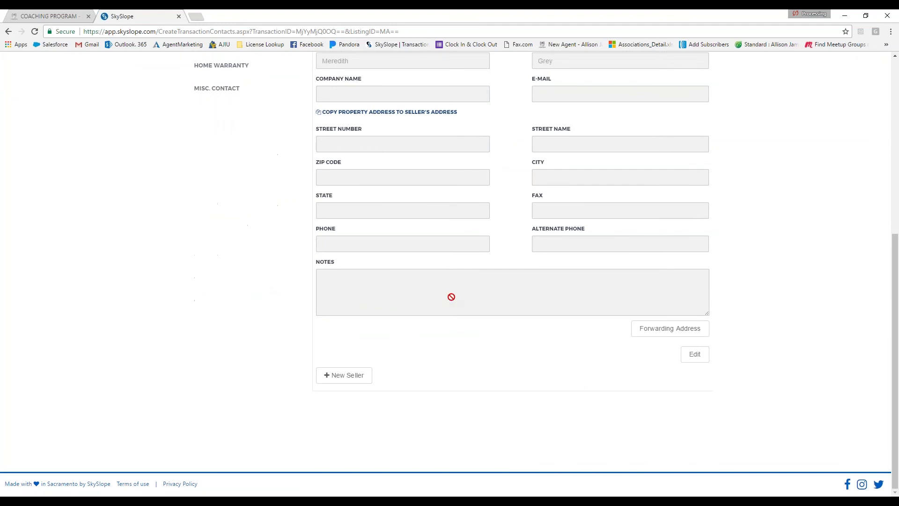
pyautogui.scroll(10, 451, 296)
pyautogui.click(237, 257)
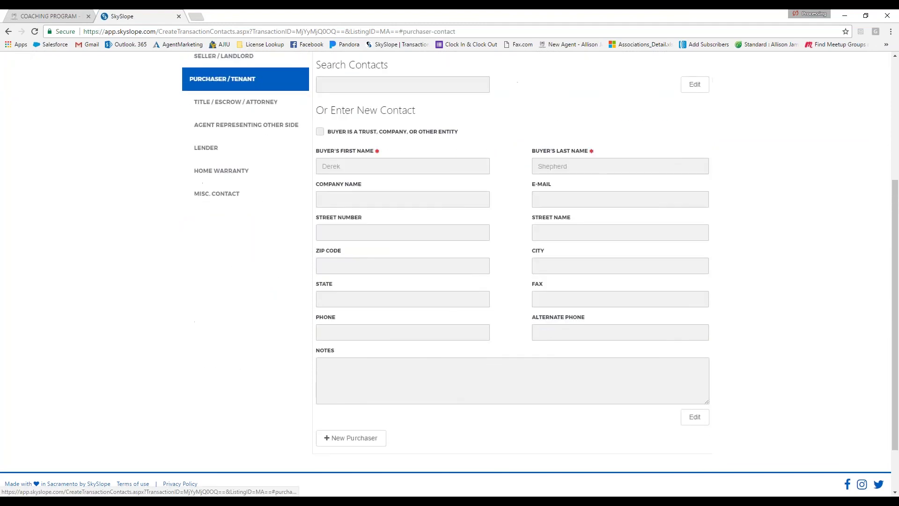
pyautogui.scroll(2, 212, 312)
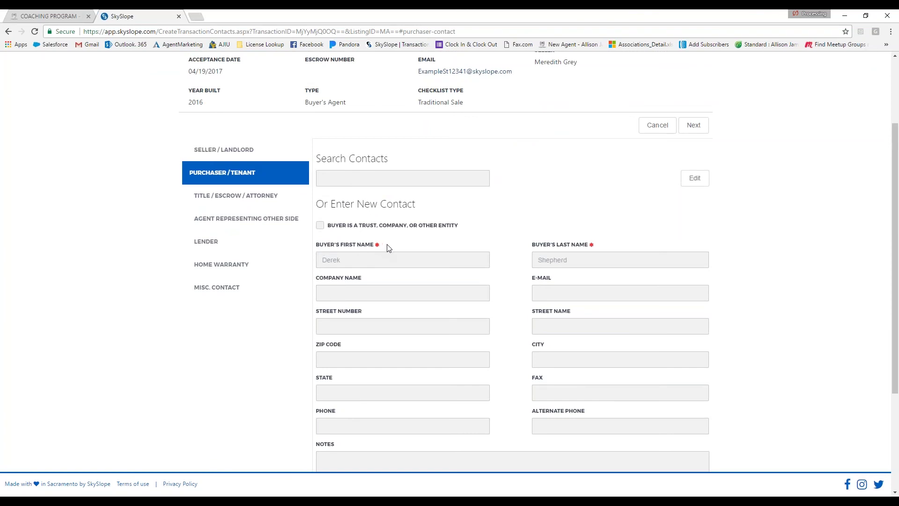
# Show the Title / Escrow / Attorney section with its closing officer and Suncoast One Title
pyautogui.click(252, 196)
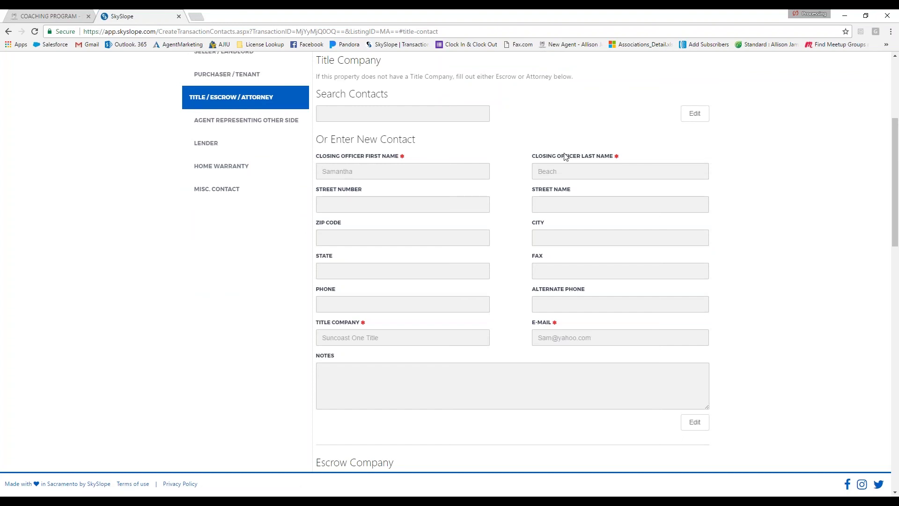
pyautogui.scroll(5, 259, 337)
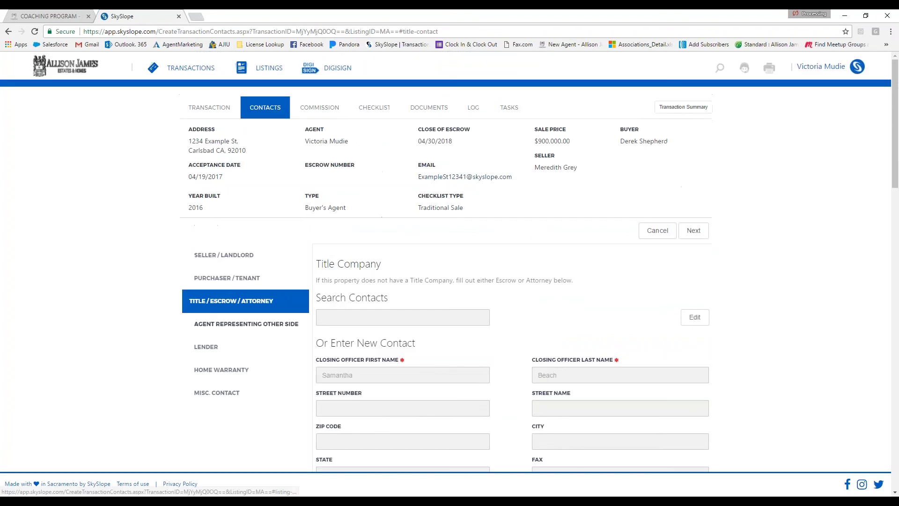
pyautogui.scroll(-2, 229, 281)
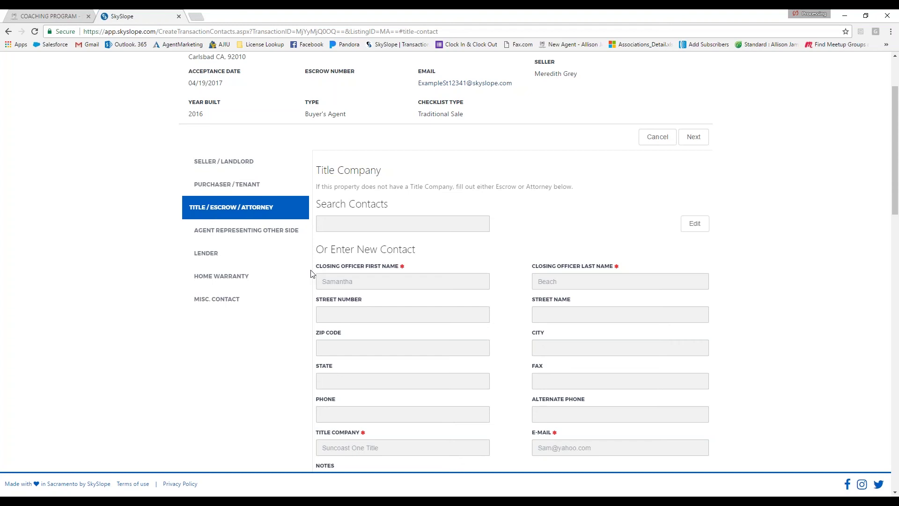
pyautogui.scroll(2, 307, 273)
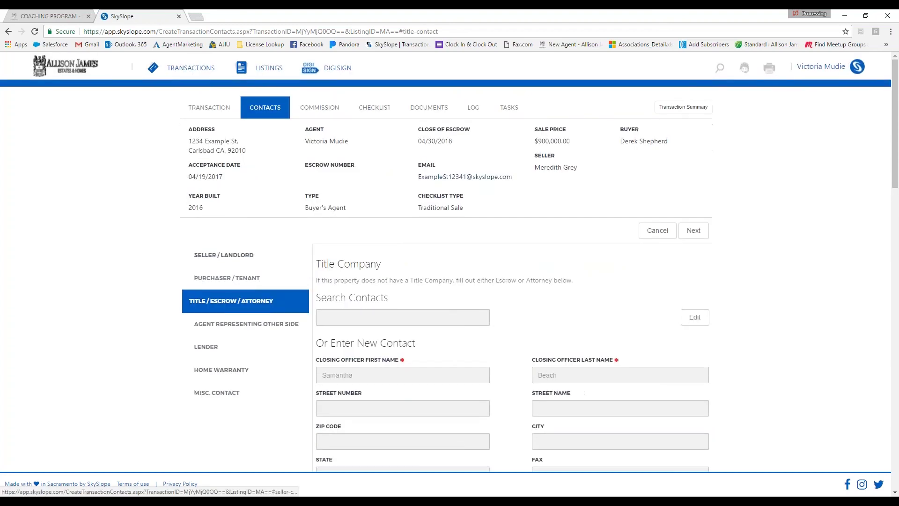